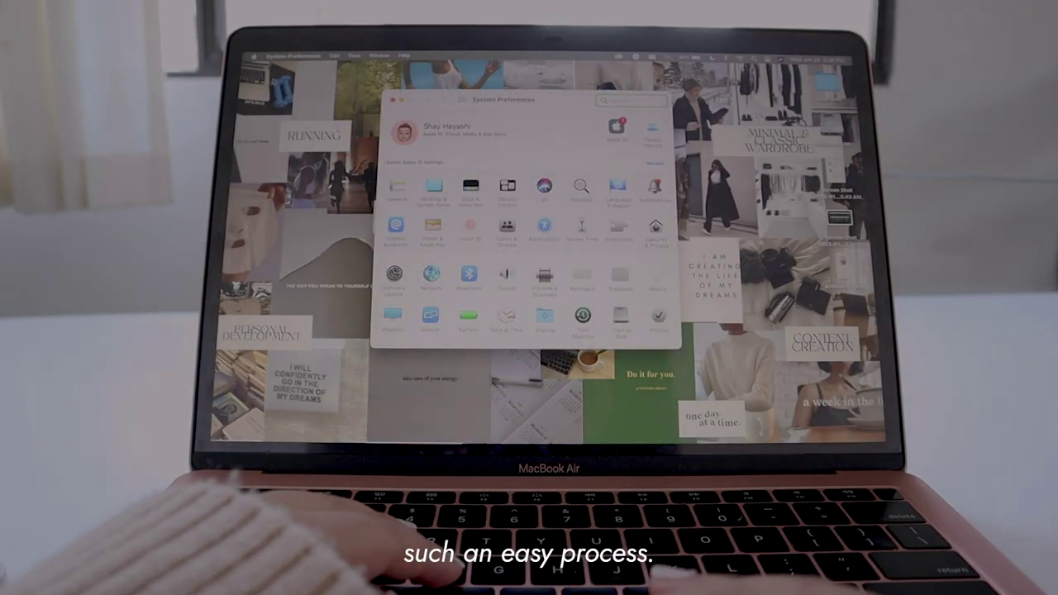
# Open the Bluetooth pane from the System Preferences grid to view nearby and paired devices.
pyautogui.click(470, 274)
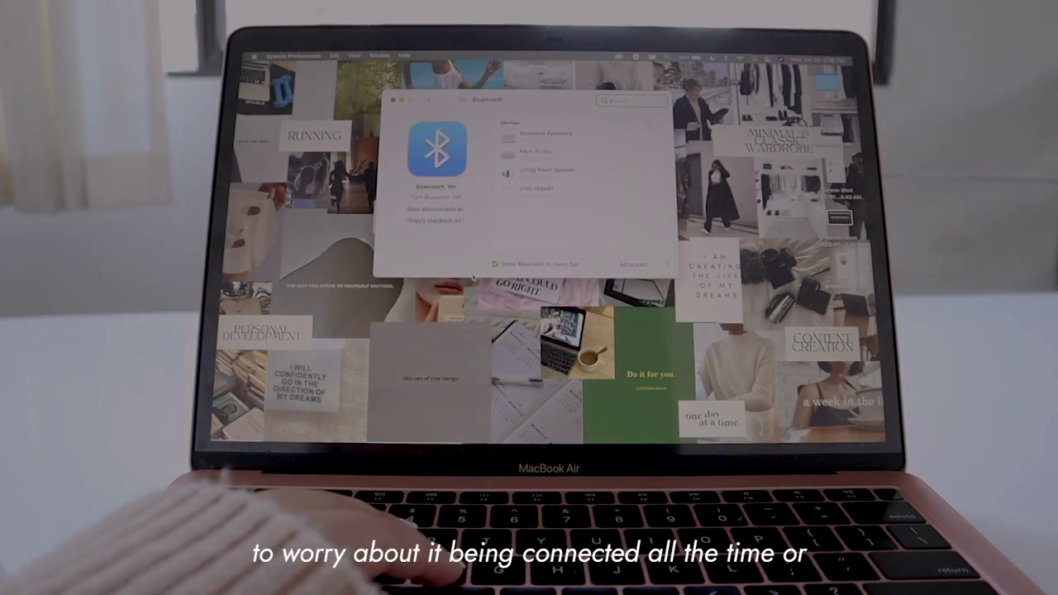